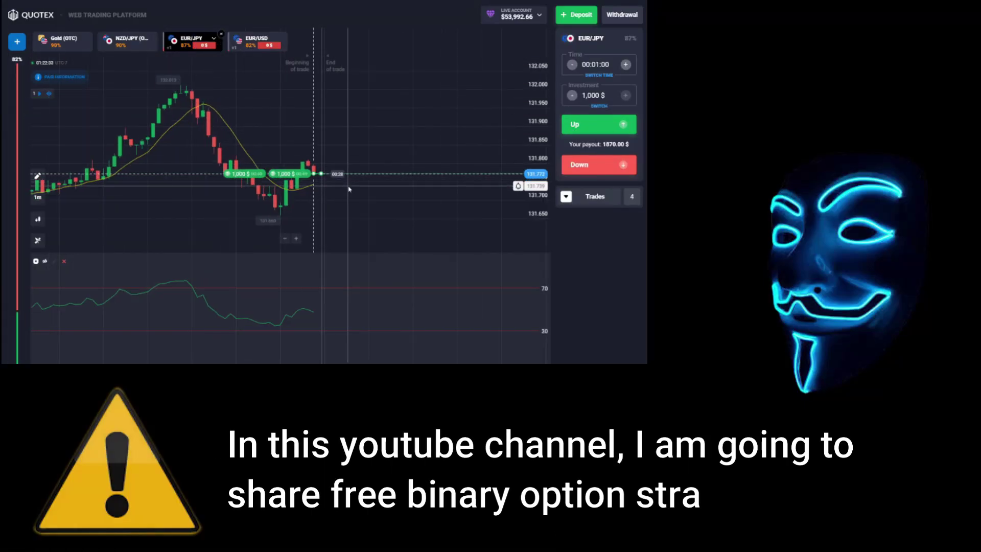
{"action": "left_click", "coordinate": [567, 198]}
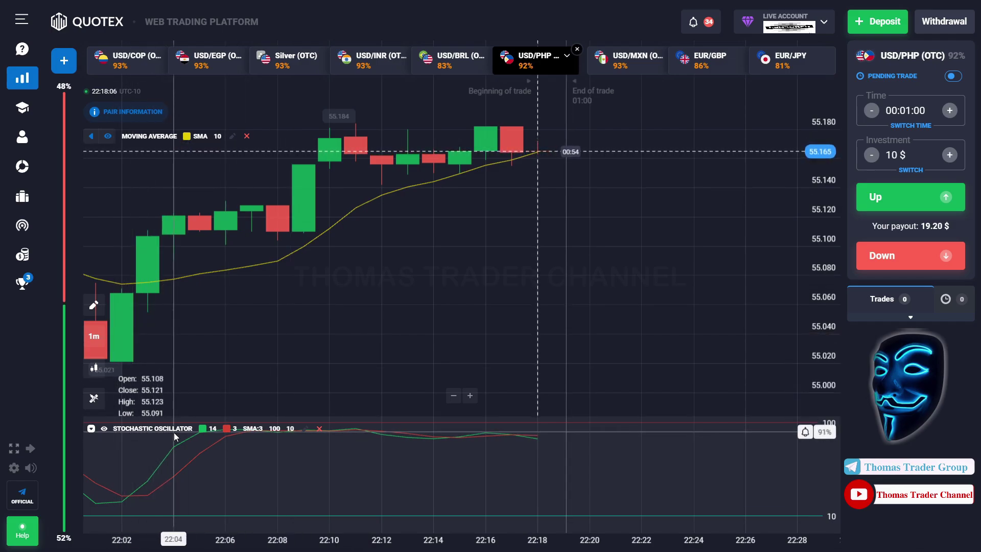
{"action": "left_click", "coordinate": [100, 335]}
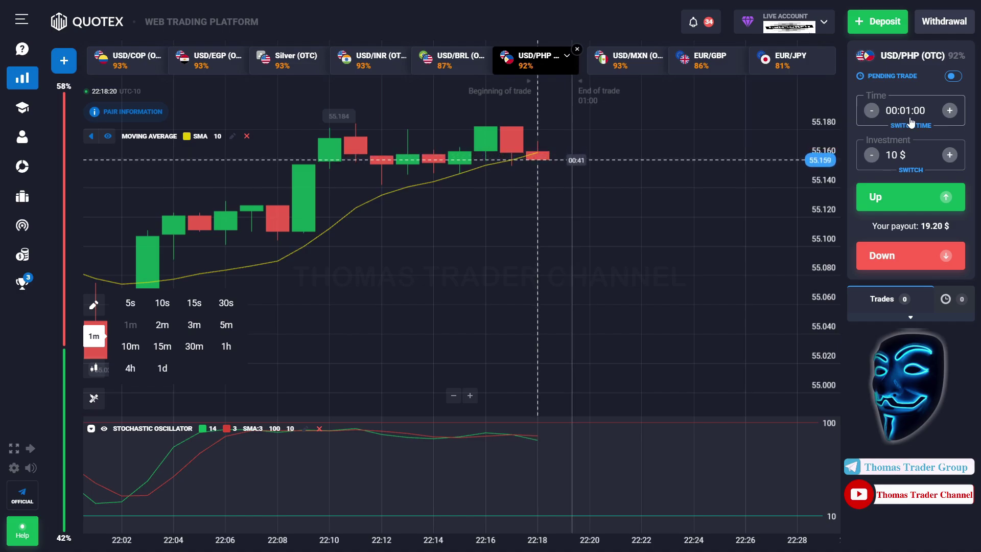
{"action": "left_click", "coordinate": [745, 339]}
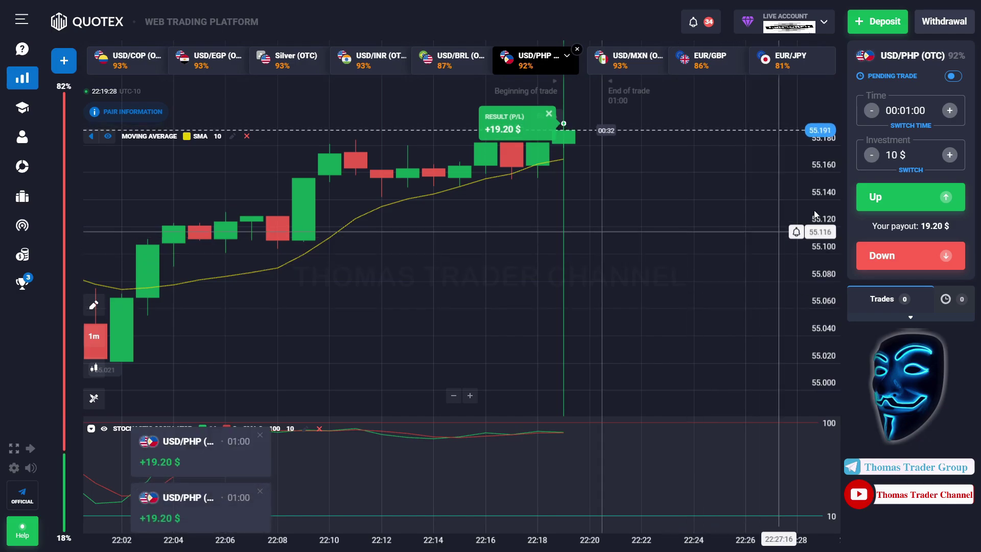
Set the investment to 19 $ for the one-minute USD/PHP (OTC) trade
{"action": "key", "text": "BackSpace"}
{"action": "type", "text": "9"}
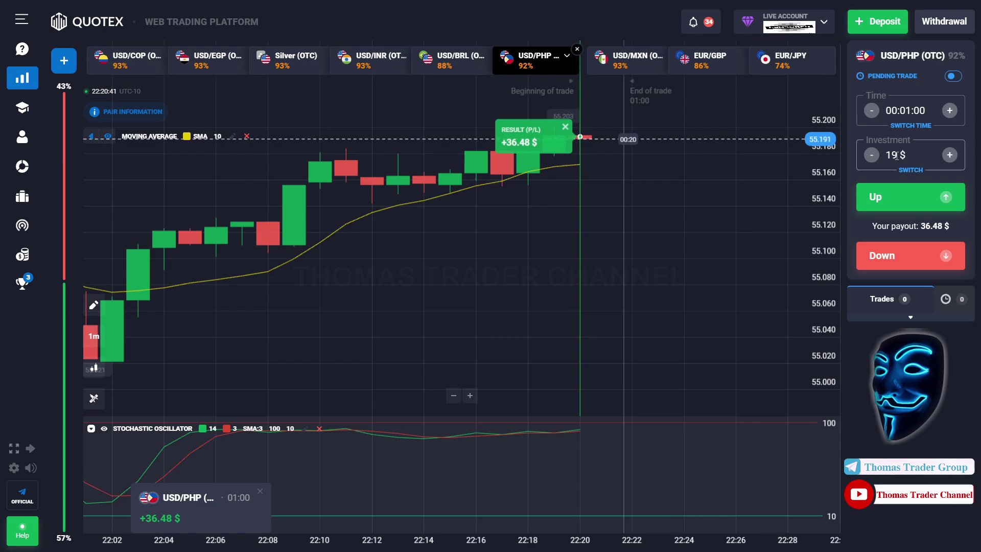
Set the investment to 36 $ for the one-minute USD/INR (OTC) trade
{"action": "key", "text": "BackSpace"}
{"action": "key", "text": "BackSpace"}
{"action": "type", "text": "36"}
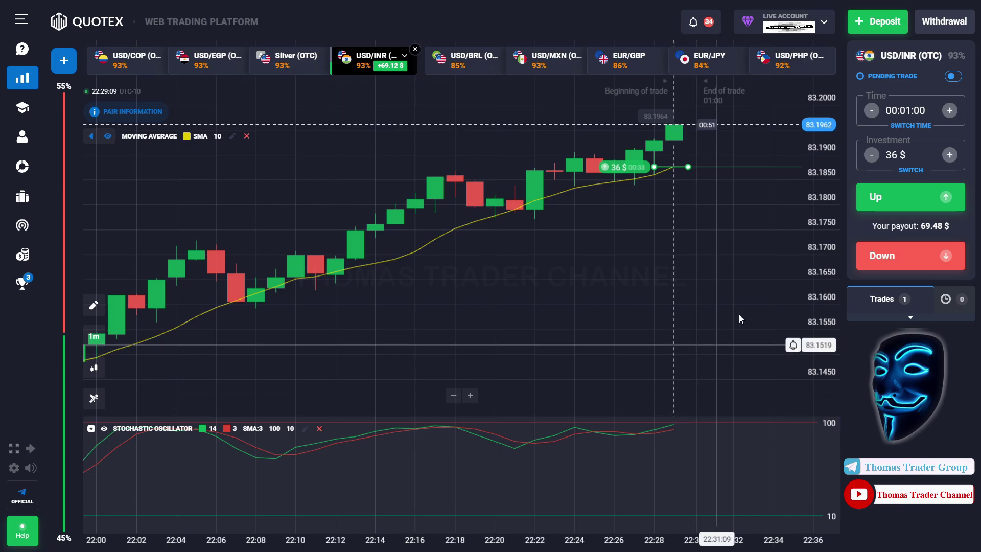
{"action": "left_click_drag", "start_coordinate": [735, 320], "coordinate": [727, 314]}
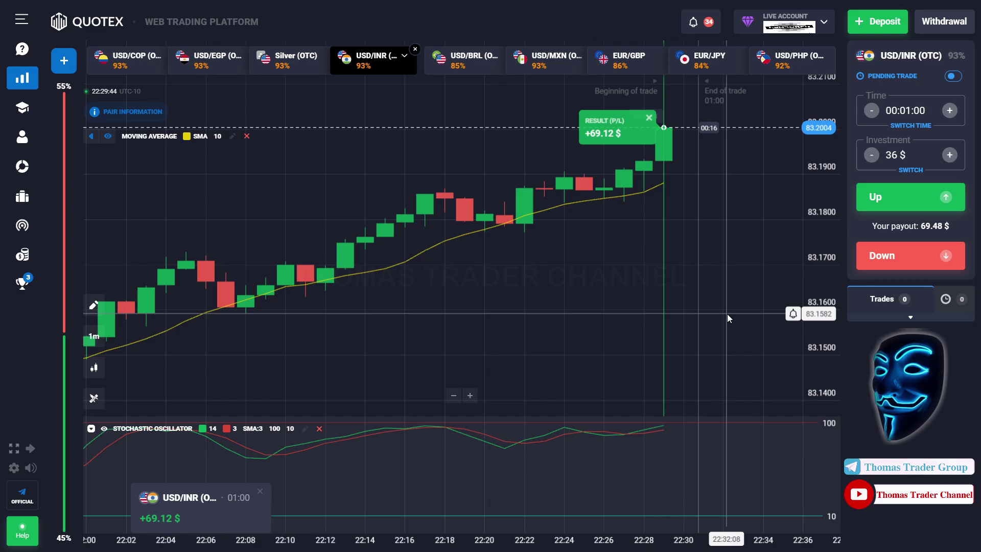
Set the investment to 69 $ and place a one-minute Down trade on USD/BRL (OTC)
{"action": "left_click", "coordinate": [898, 157]}
{"action": "key", "text": "BackSpace"}
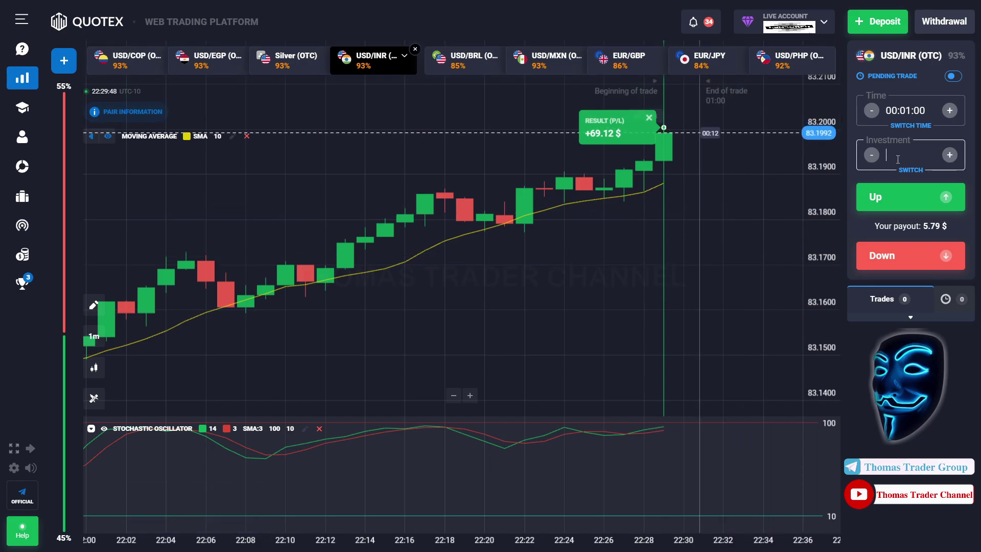
{"action": "type", "text": "69 $"}
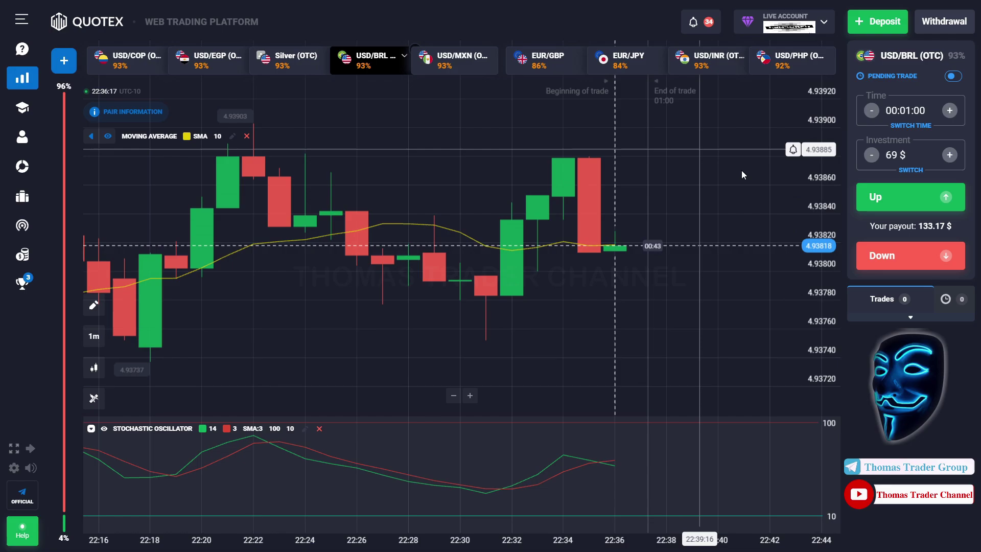
{"action": "left_click", "coordinate": [877, 257]}
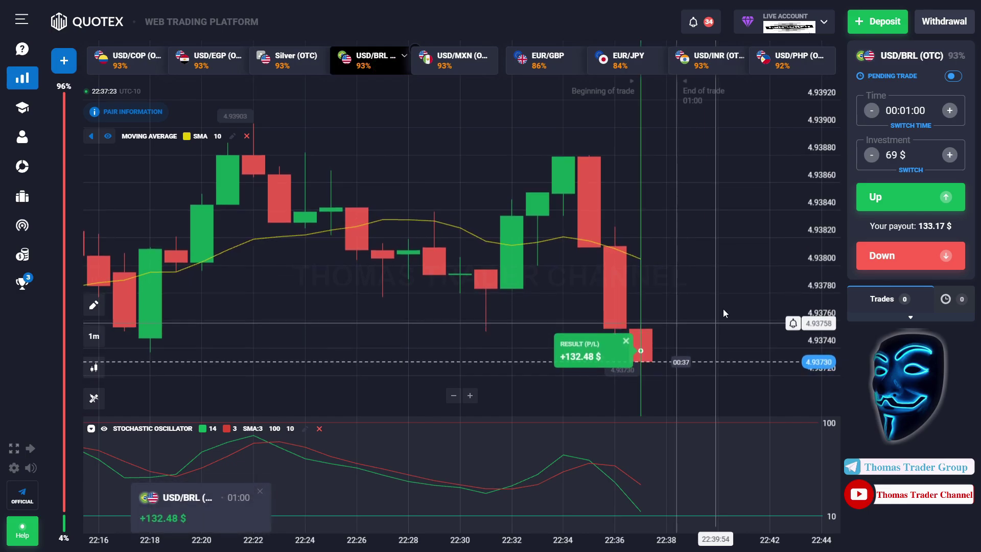
Raise the investment to 132 $ and place a one-minute Up trade on USD/BRL (OTC)
{"action": "left_click", "coordinate": [892, 157]}
{"action": "key", "text": "BackSpace"}
{"action": "key", "text": "Delete"}
{"action": "type", "text": "132"}
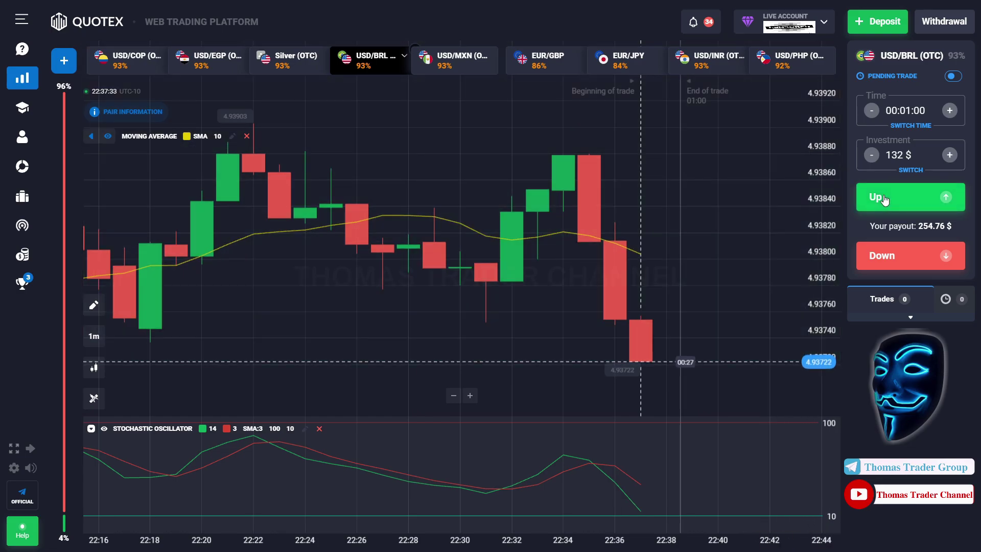
{"action": "left_click", "coordinate": [885, 199]}
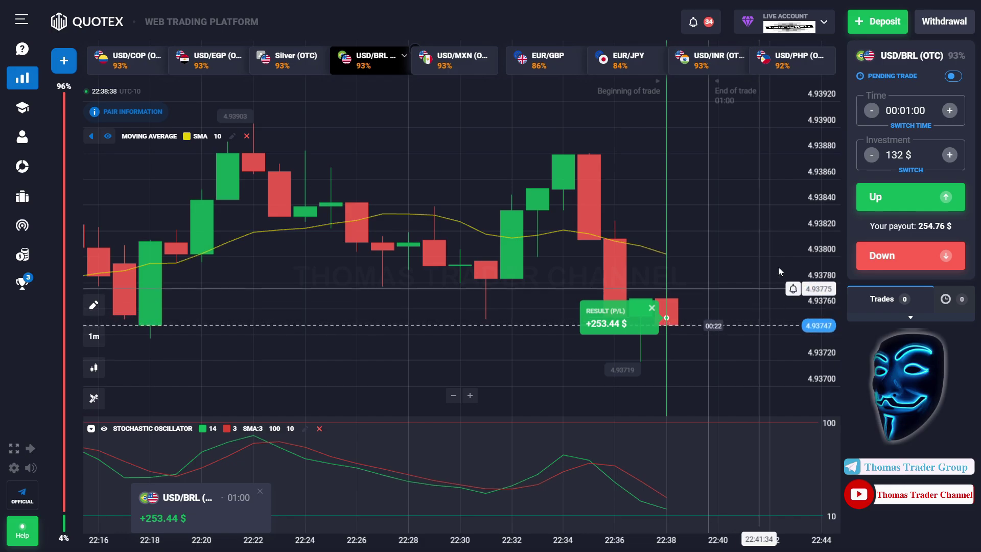
Set the investment to 253 $ and place a one-minute Up trade on EUR/JPY
{"action": "left_click", "coordinate": [907, 155]}
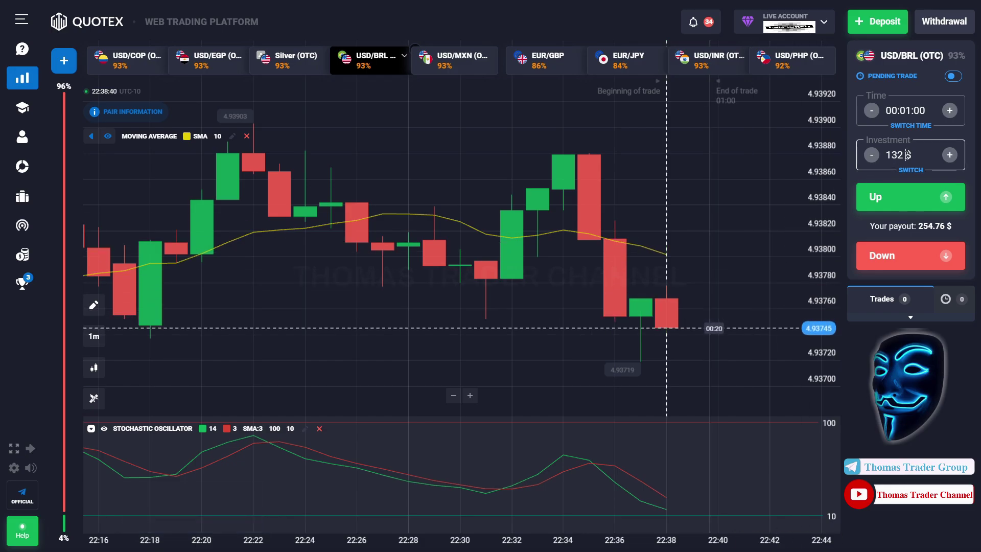
{"action": "key", "text": "BackSpace"}
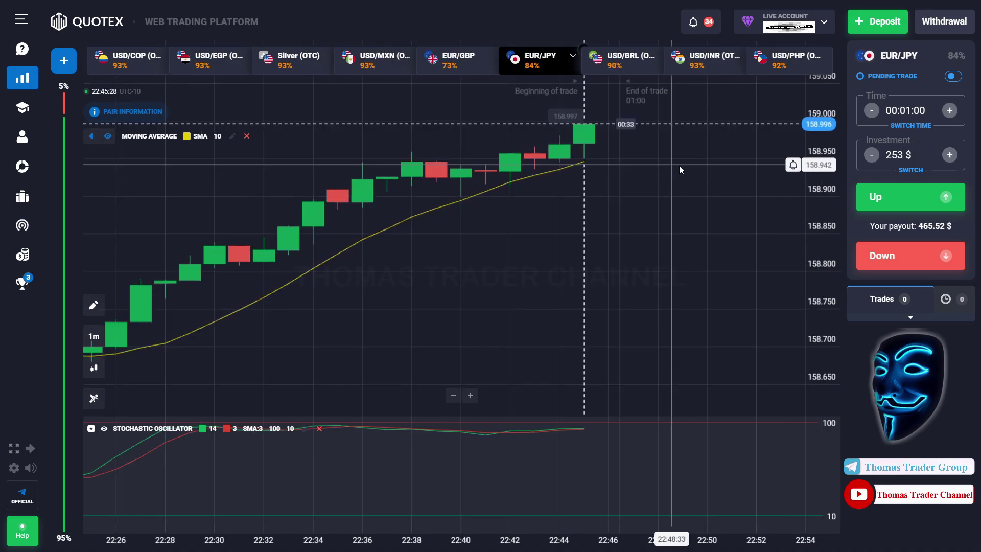
{"action": "left_click", "coordinate": [869, 199]}
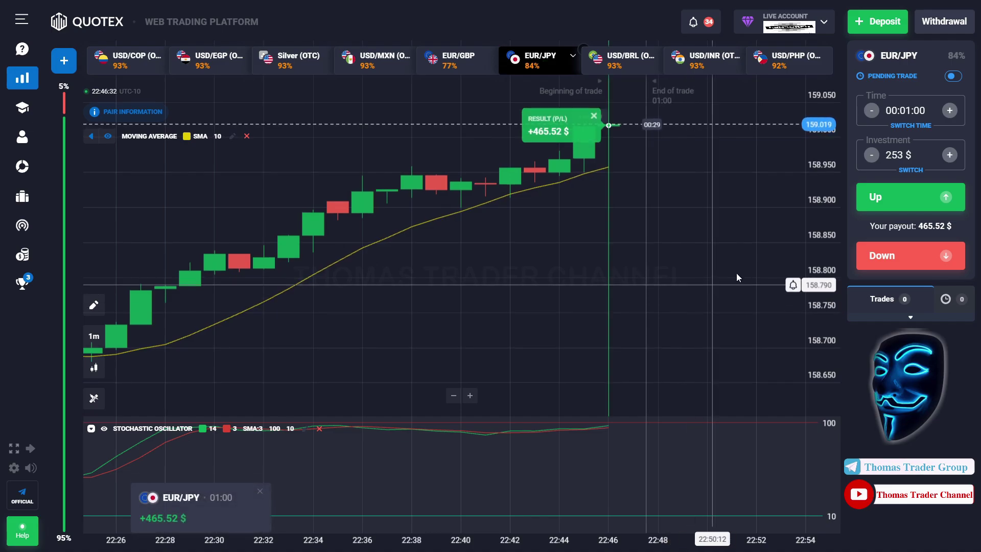
Set the investment to 465 $ and place a one-minute Up trade on USD/MXN (OTC)
{"action": "left_click", "coordinate": [902, 156]}
{"action": "key", "text": "BackSpace"}
{"action": "key", "text": "BackSpace"}
{"action": "key", "text": "BackSpace"}
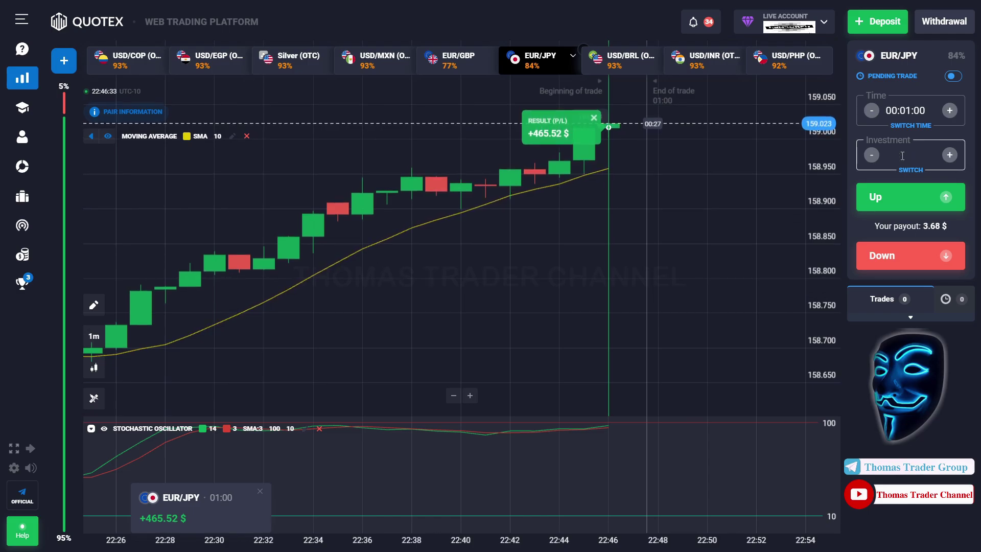
{"action": "type", "text": "465 $"}
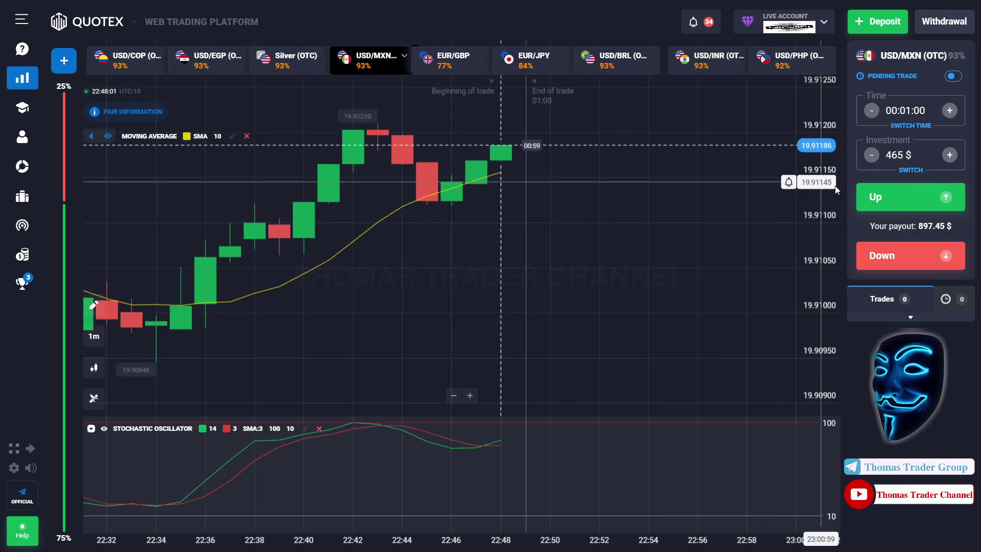
{"action": "left_click", "coordinate": [880, 197]}
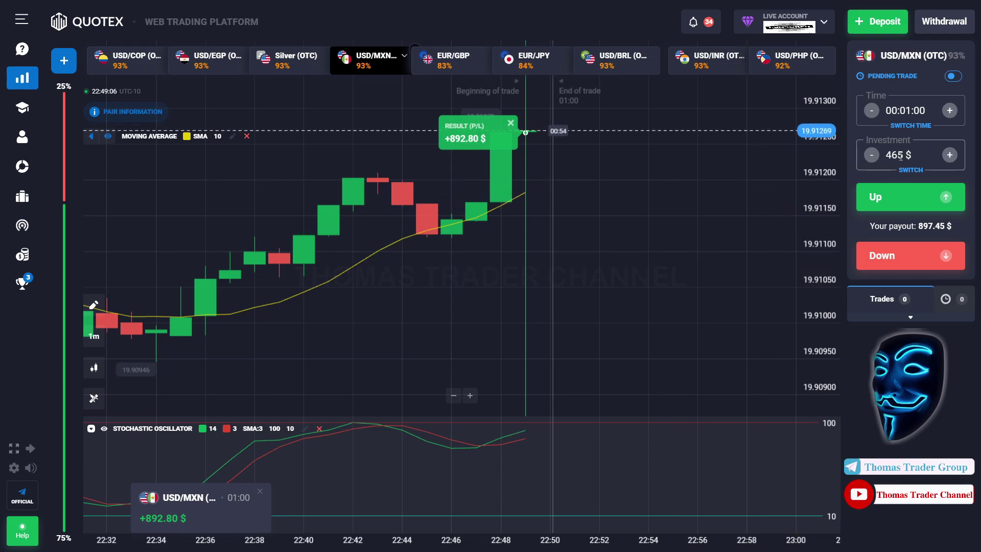
Raise the investment to 892 $ and place another one-minute Up trade on USD/MXN (OTC)
{"action": "key", "text": "BackSpace"}
{"action": "key", "text": "BackSpace"}
{"action": "key", "text": "BackSpace"}
{"action": "type", "text": "893"}
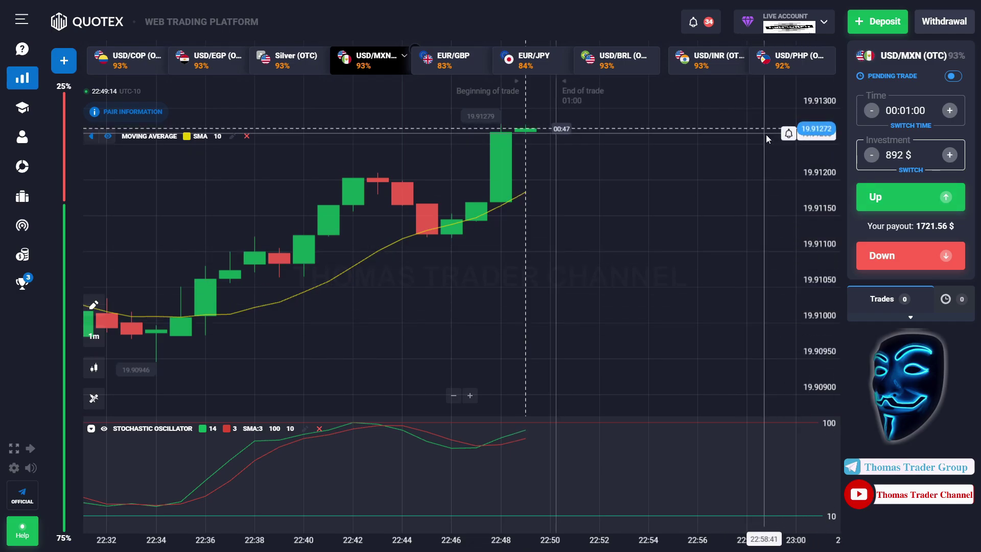
{"action": "left_click", "coordinate": [880, 193]}
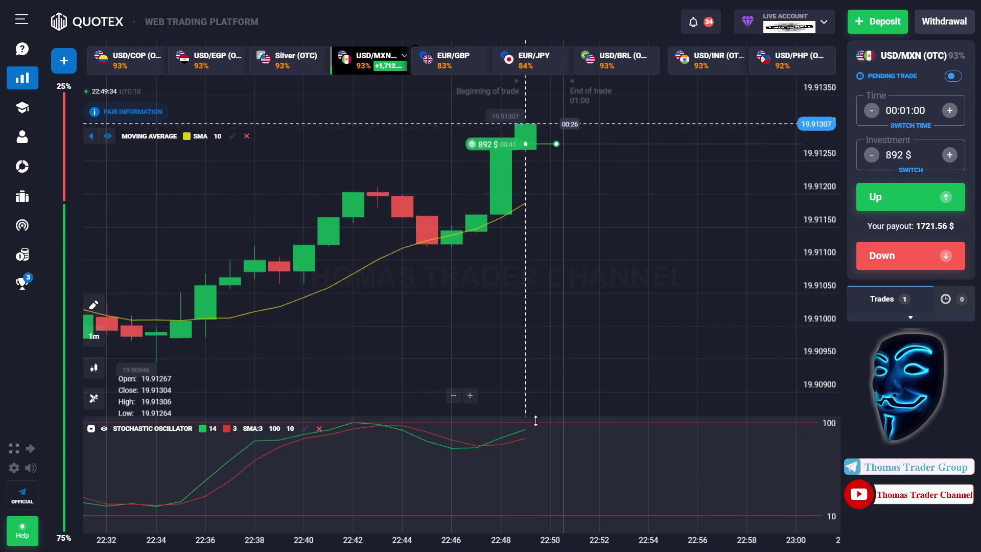
{"action": "left_click_drag", "start_coordinate": [651, 336], "coordinate": [636, 336]}
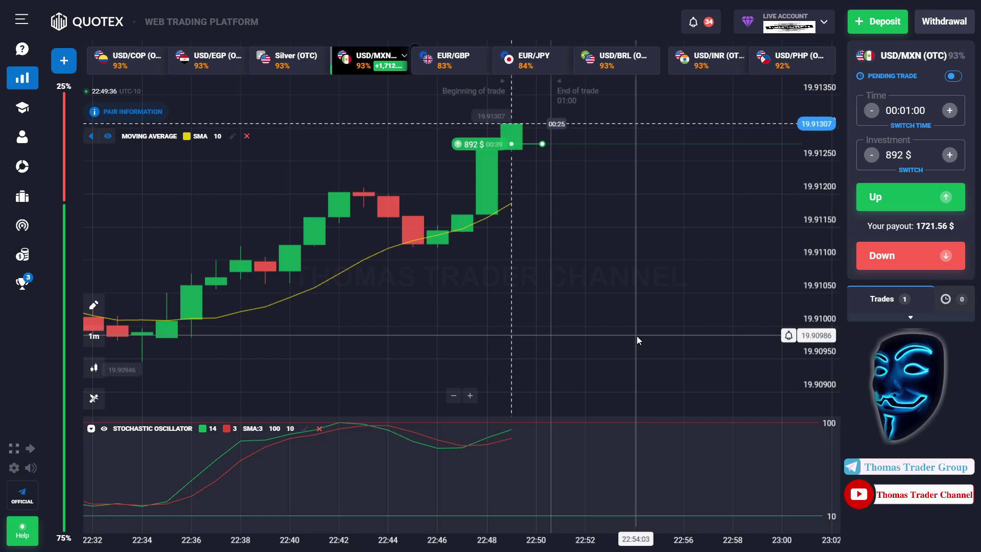